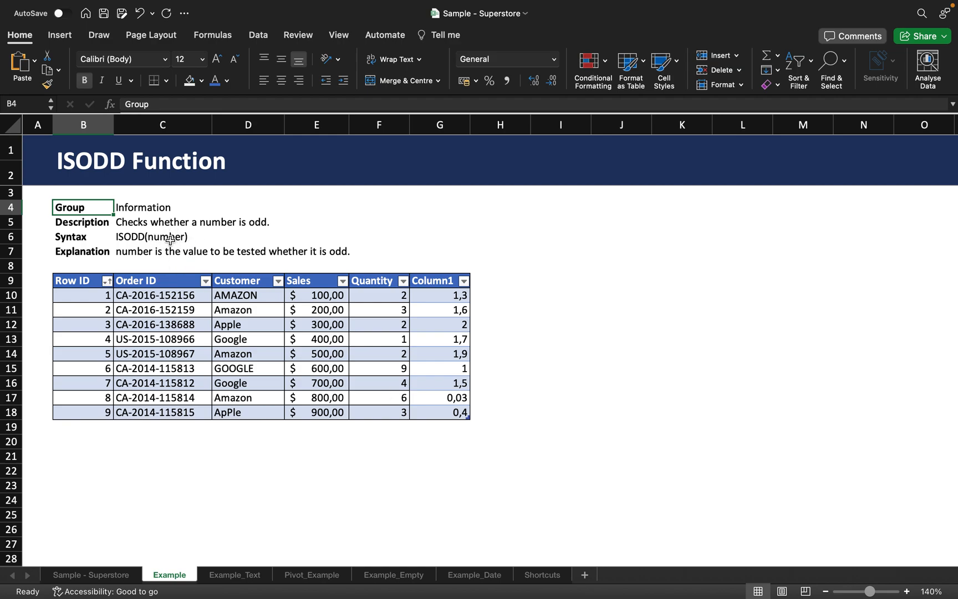
{"action": "left_click", "coordinate": [550, 307]}
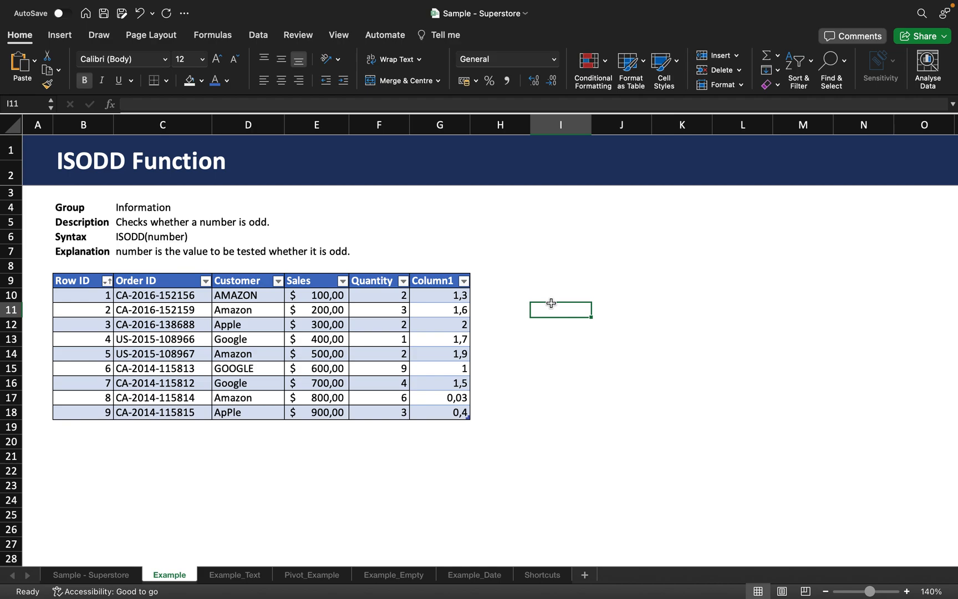
{"action": "left_click", "coordinate": [549, 291]}
{"action": "type", "text": "="}
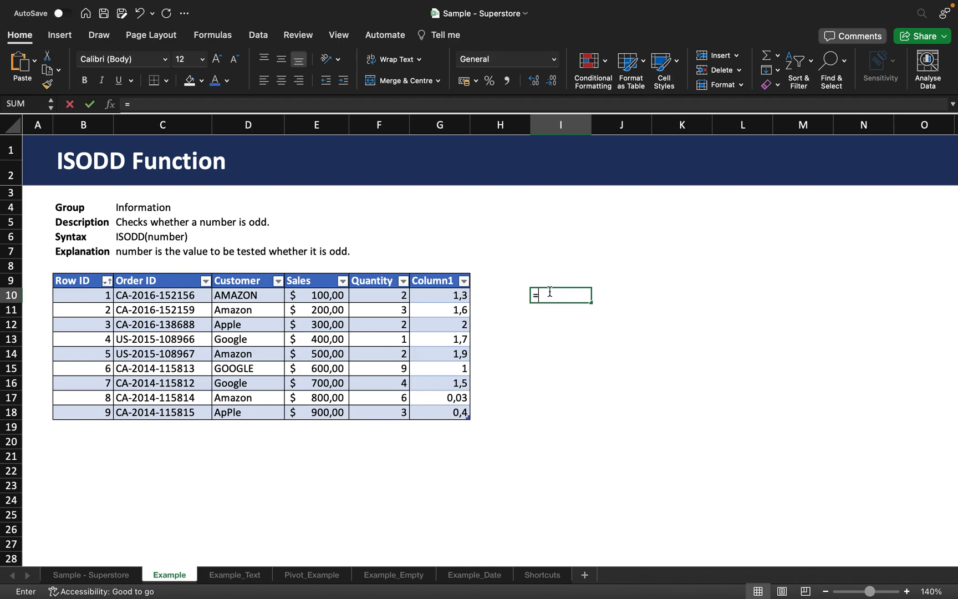
{"action": "type", "text": "ISODD("}
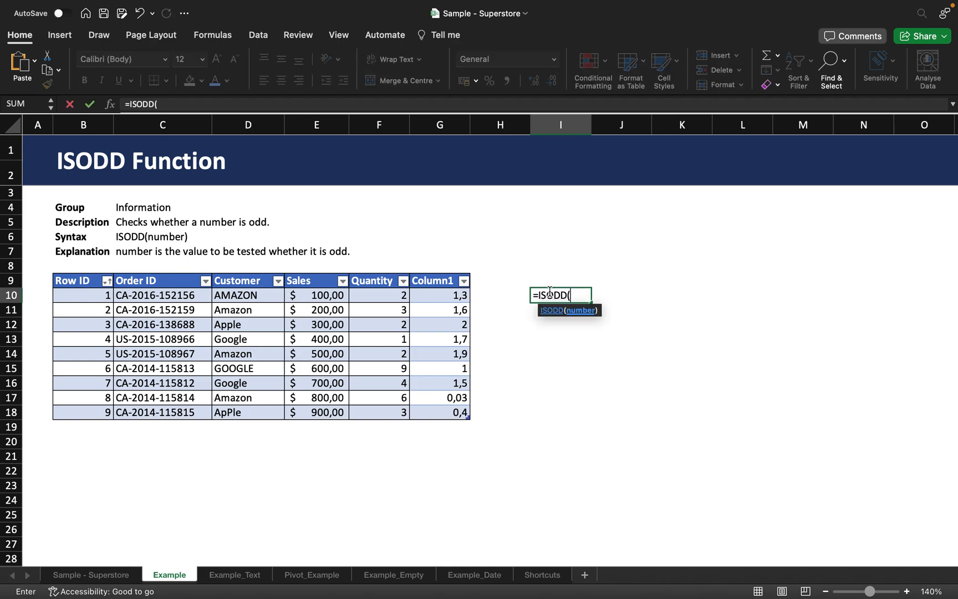
{"action": "left_click", "coordinate": [395, 295]}
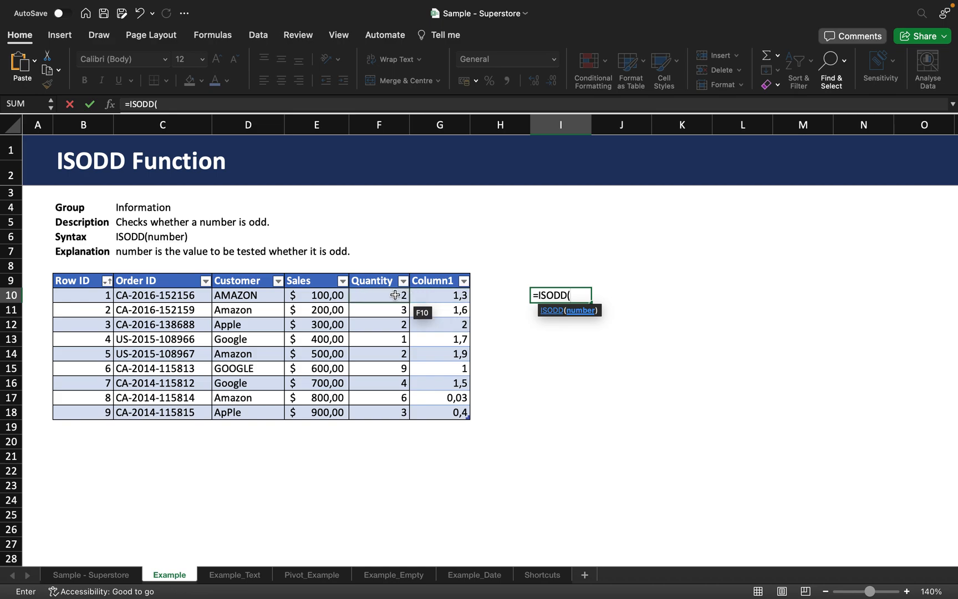
{"action": "type", "text": ")"}
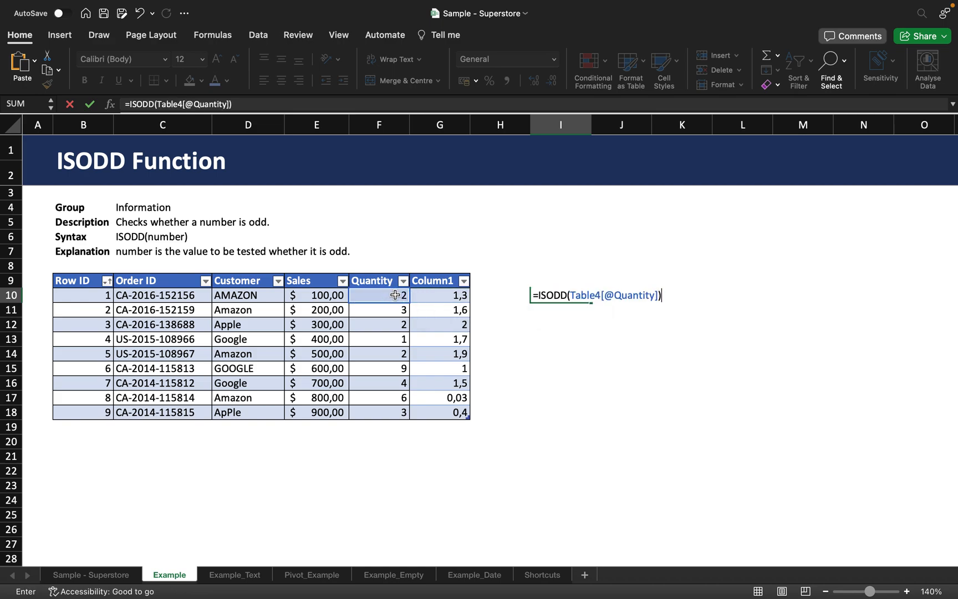
{"action": "key", "text": "Return"}
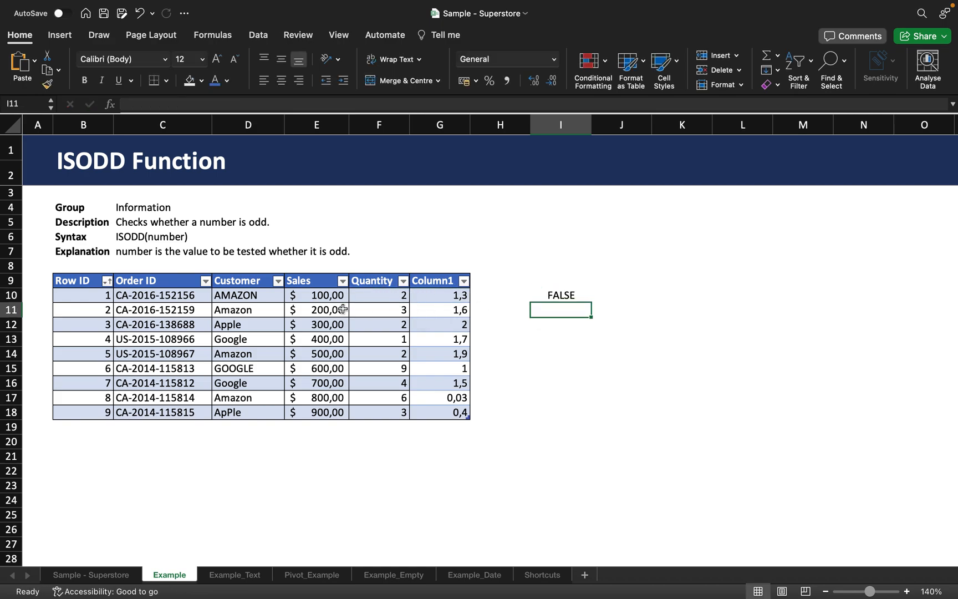
{"action": "left_click", "coordinate": [543, 294]}
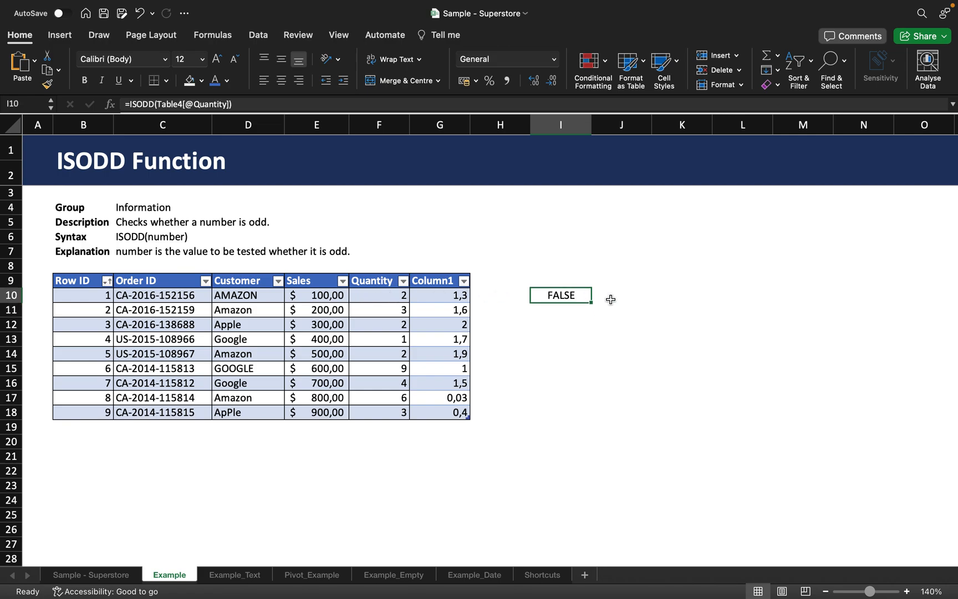
{"action": "left_click_drag", "start_coordinate": [592, 302], "coordinate": [576, 425]}
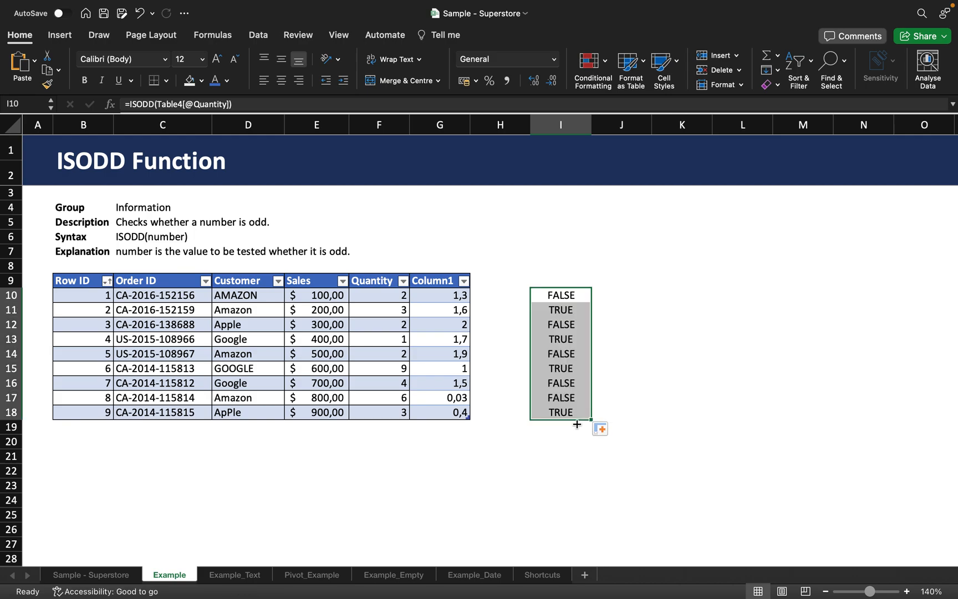
Compare the Quantity values in rows 11 to 18 with their ISODD results in column I
{"action": "left_click", "coordinate": [552, 306]}
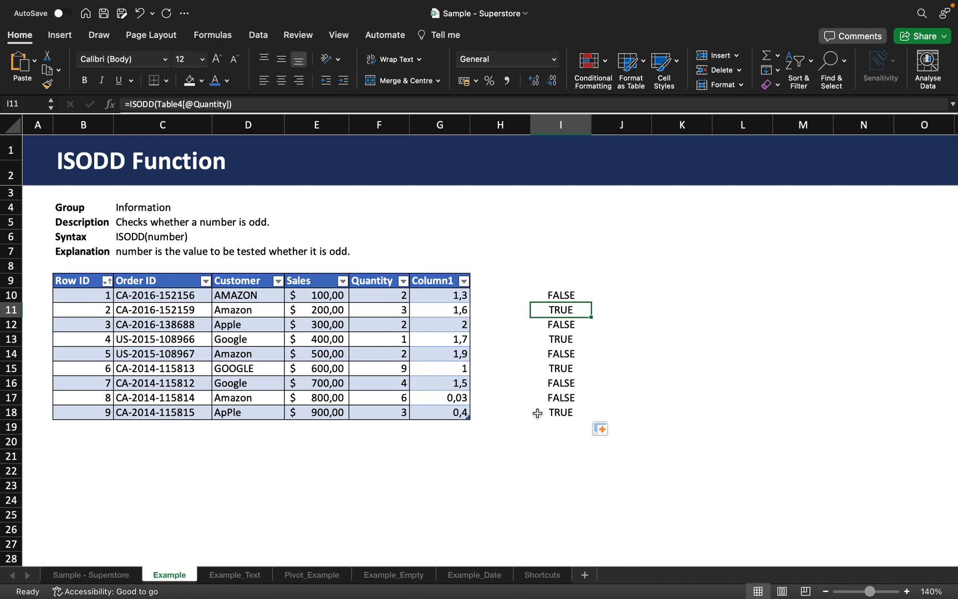
{"action": "left_click", "coordinate": [403, 312]}
{"action": "left_click", "coordinate": [390, 331]}
{"action": "left_click", "coordinate": [389, 337]}
{"action": "left_click", "coordinate": [384, 355]}
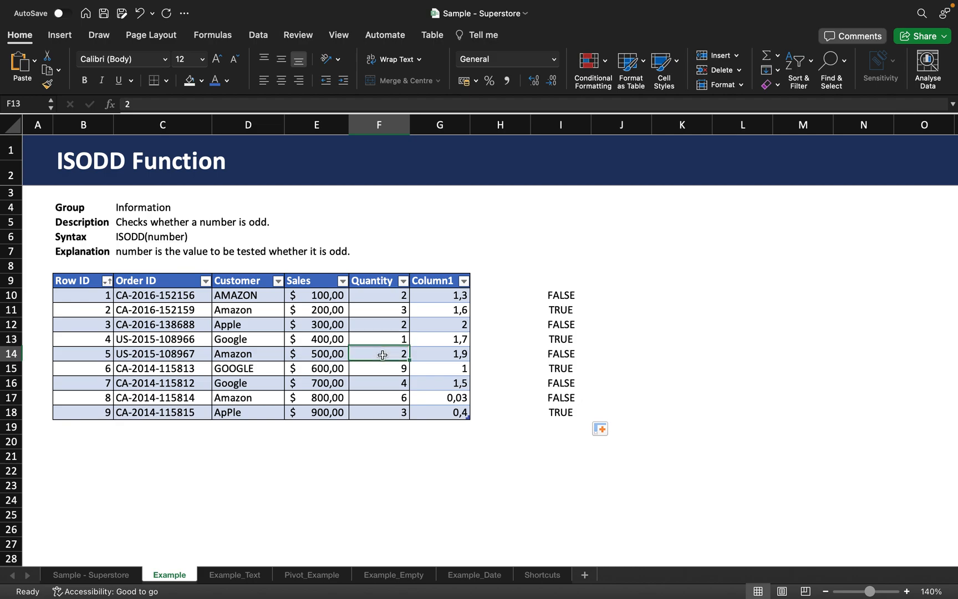
{"action": "left_click", "coordinate": [382, 371]}
{"action": "left_click", "coordinate": [380, 385]}
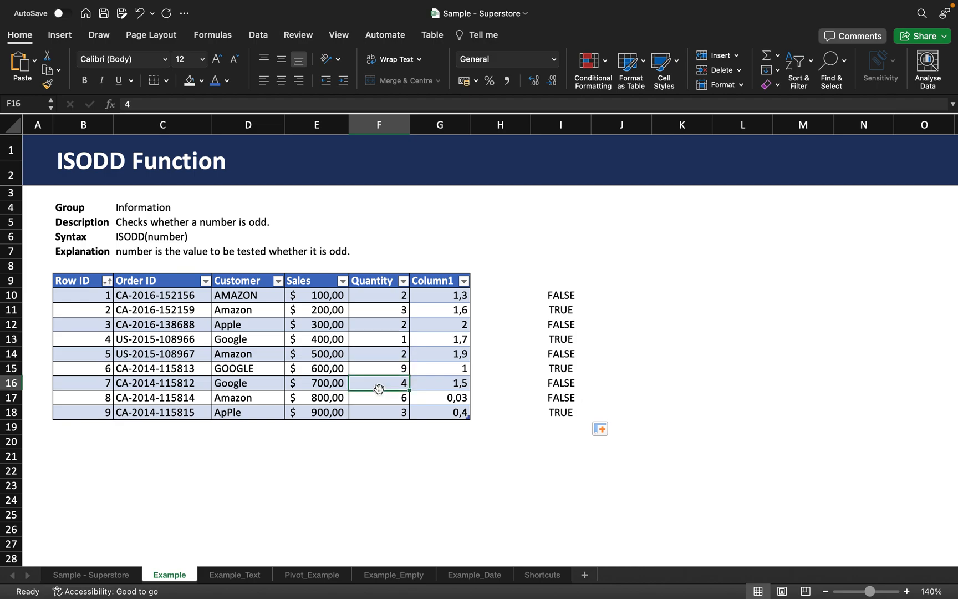
{"action": "left_click", "coordinate": [379, 401]}
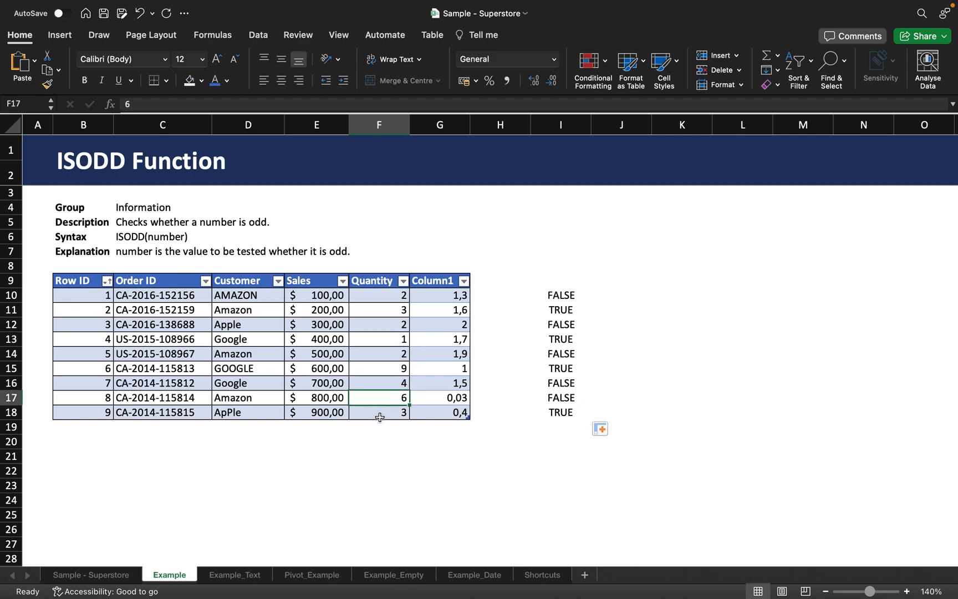
{"action": "left_click", "coordinate": [379, 417]}
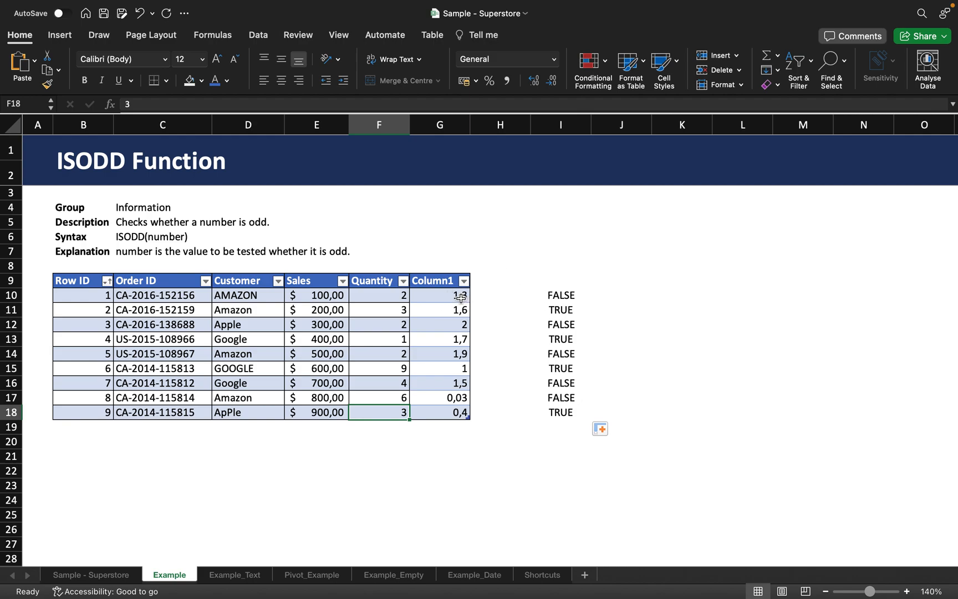
{"action": "left_click", "coordinate": [610, 295]}
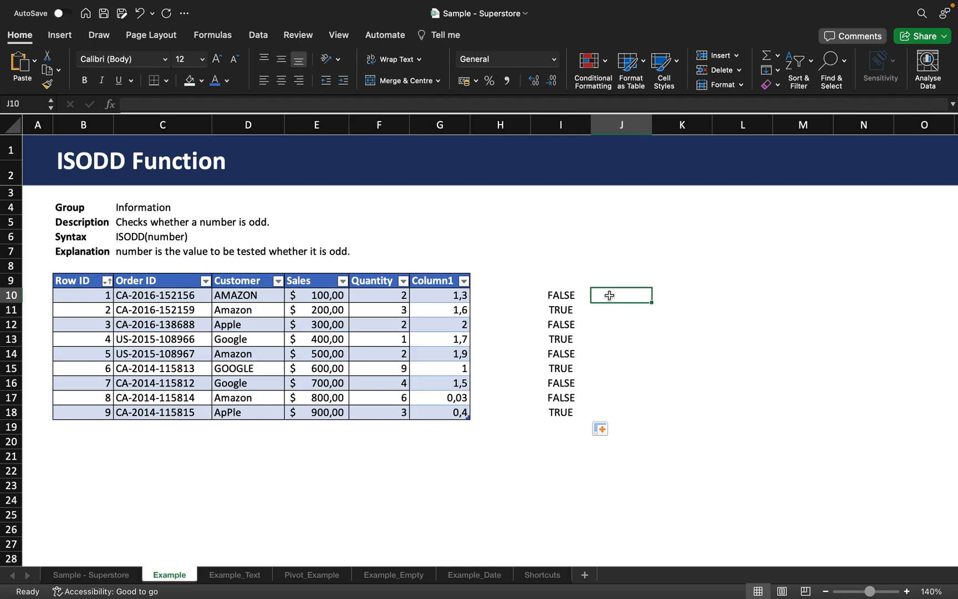
{"action": "type", "text": "="}
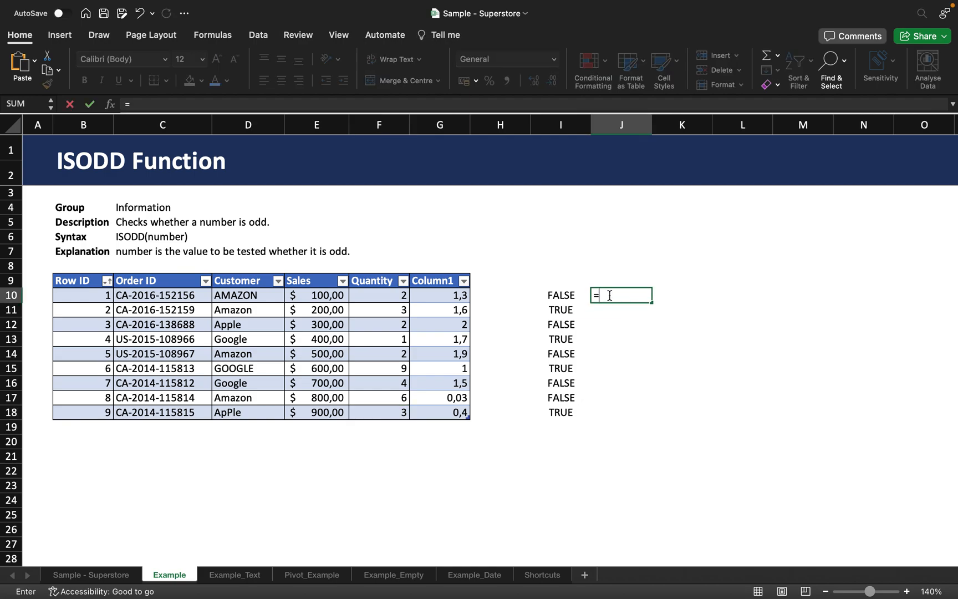
{"action": "type", "text": "ISODD("}
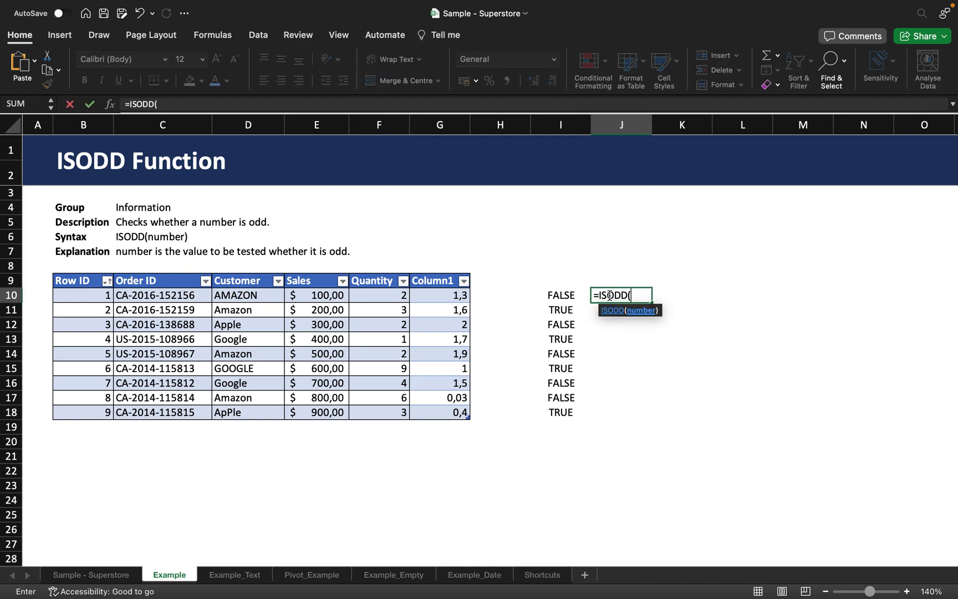
{"action": "left_click", "coordinate": [466, 297]}
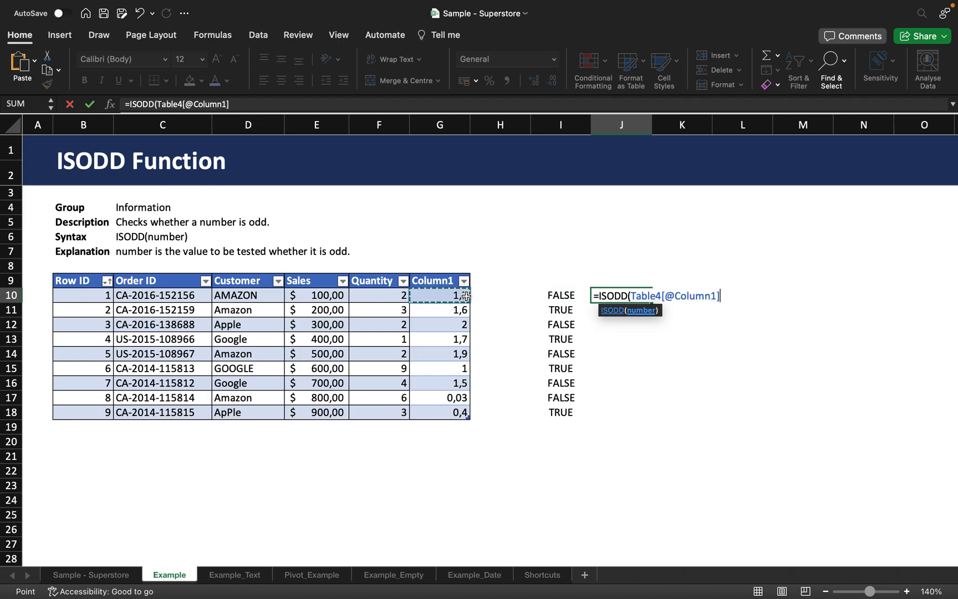
{"action": "type", "text": ")"}
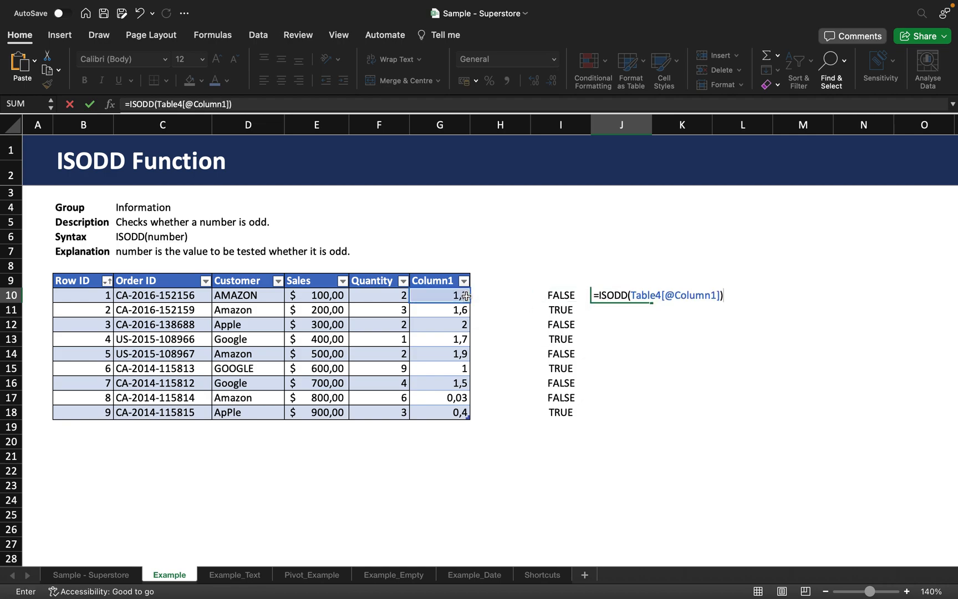
{"action": "key", "text": "Return"}
{"action": "left_click", "coordinate": [624, 295]}
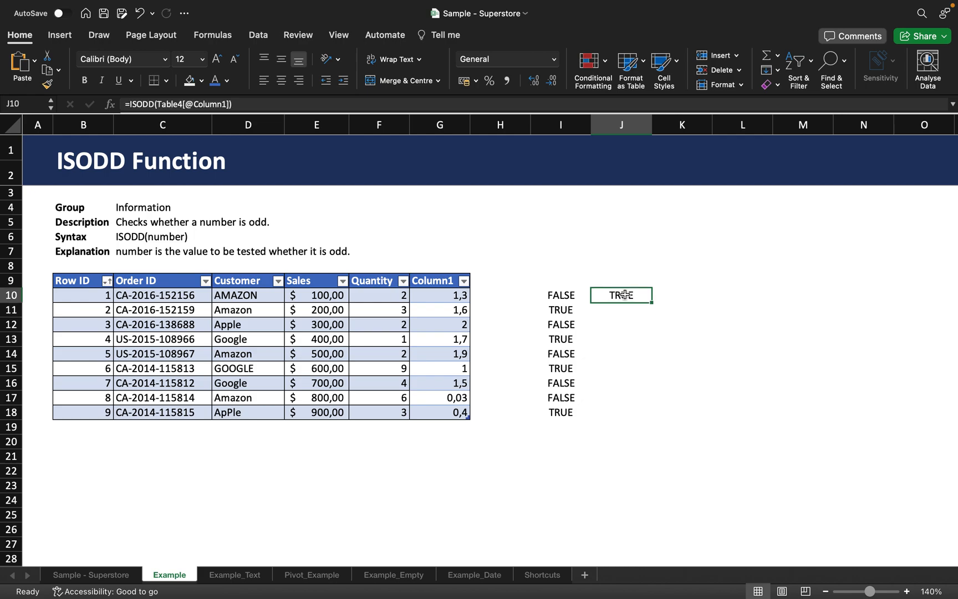
{"action": "left_click_drag", "start_coordinate": [652, 302], "coordinate": [629, 417]}
{"action": "left_click", "coordinate": [588, 448]}
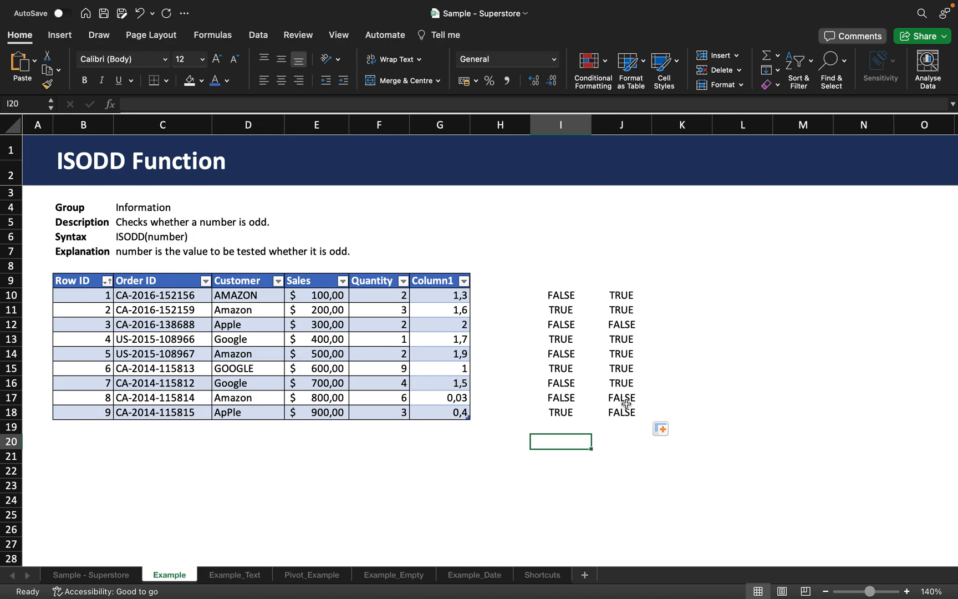
Change the Column1 value in cell G17 to 2,03 to test ISODD on a decimal with an even integer part
{"action": "double_click", "coordinate": [453, 397]}
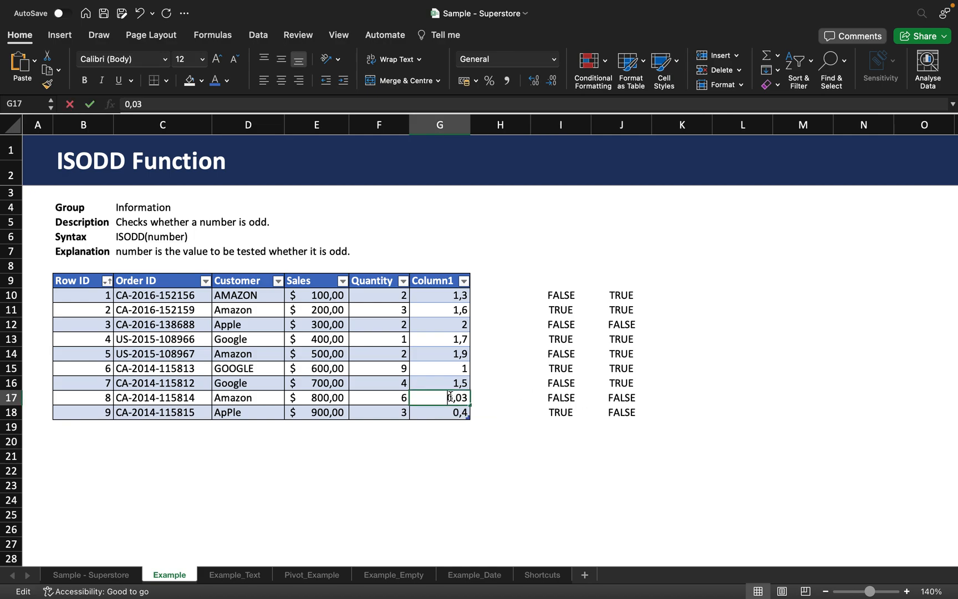
{"action": "key", "text": "BackSpace"}
{"action": "type", "text": "2"}
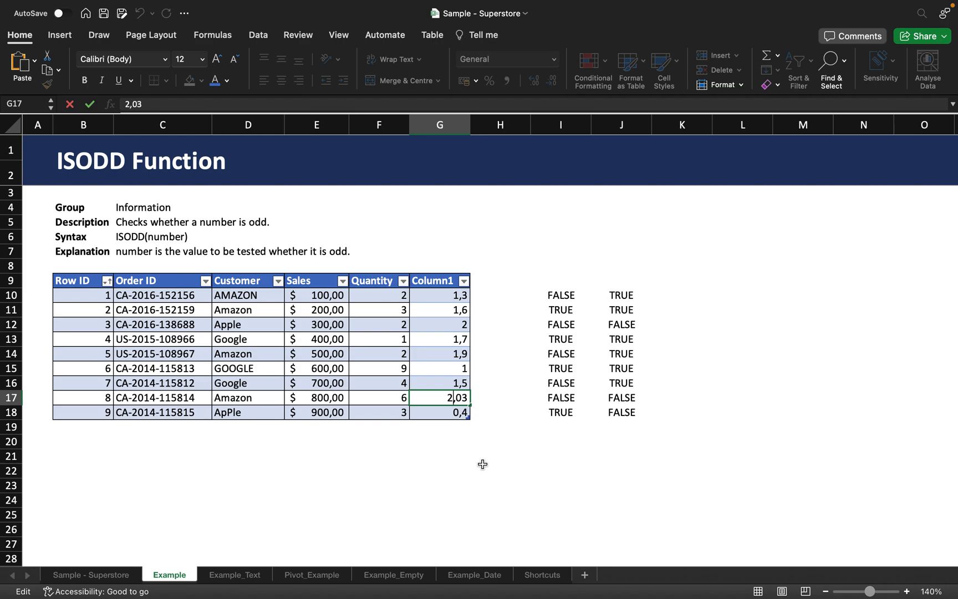
{"action": "key", "text": "Return"}
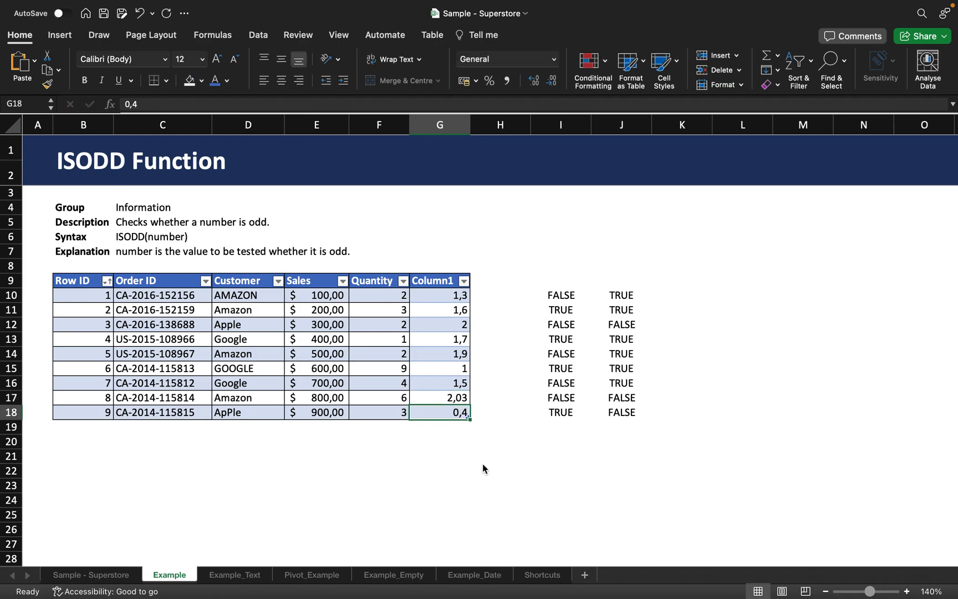
Set the Column1 value in cell G17 to 1,03 to test a decimal with an odd integer part
{"action": "double_click", "coordinate": [451, 398]}
{"action": "left_click", "coordinate": [415, 398]}
{"action": "key", "text": "BackSpace"}
{"action": "type", "text": "1"}
{"action": "key", "text": "Return"}
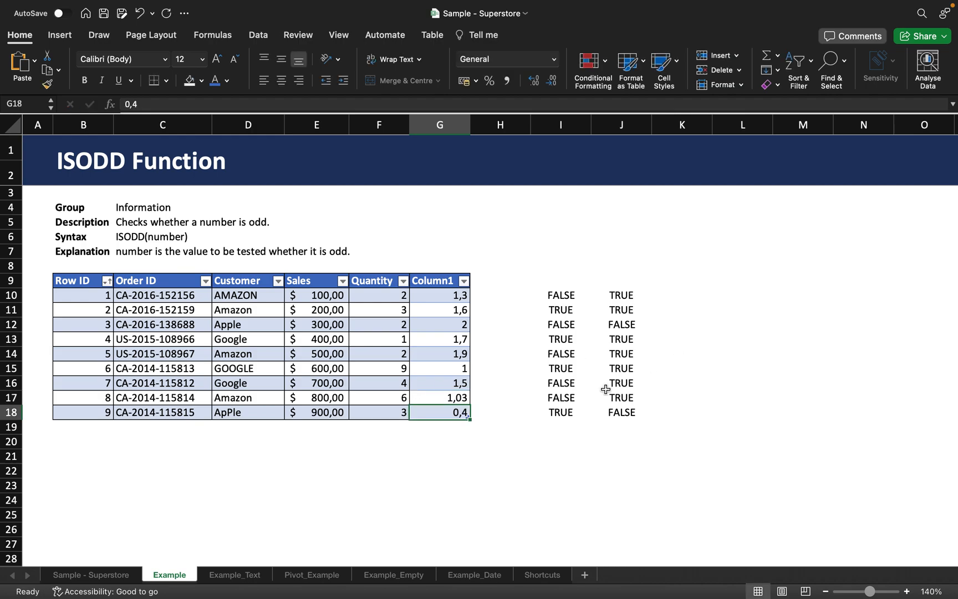